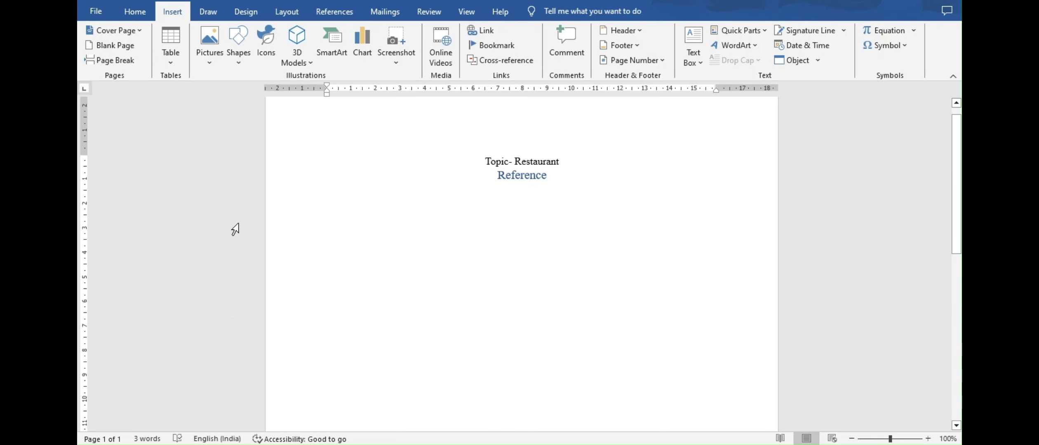
Step: In Word, place the cursor on the empty line below the Reference heading
drag(578, 163, 482, 161)
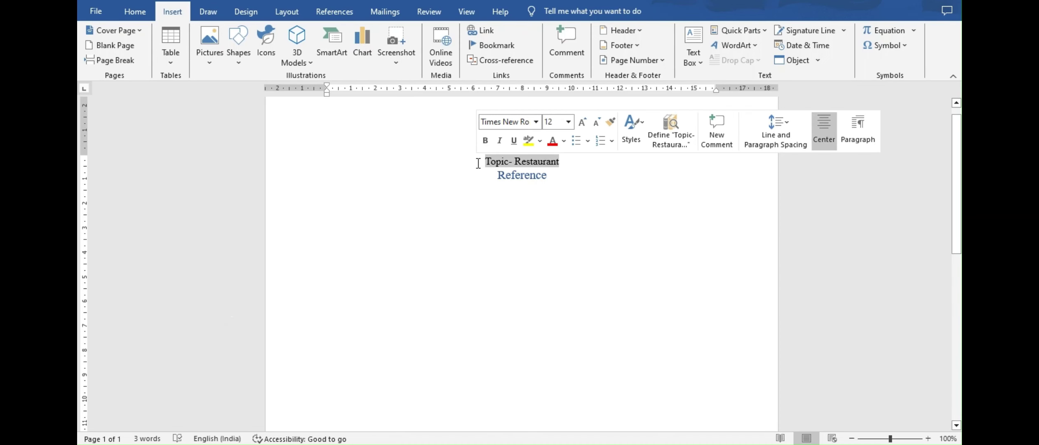
click(641, 184)
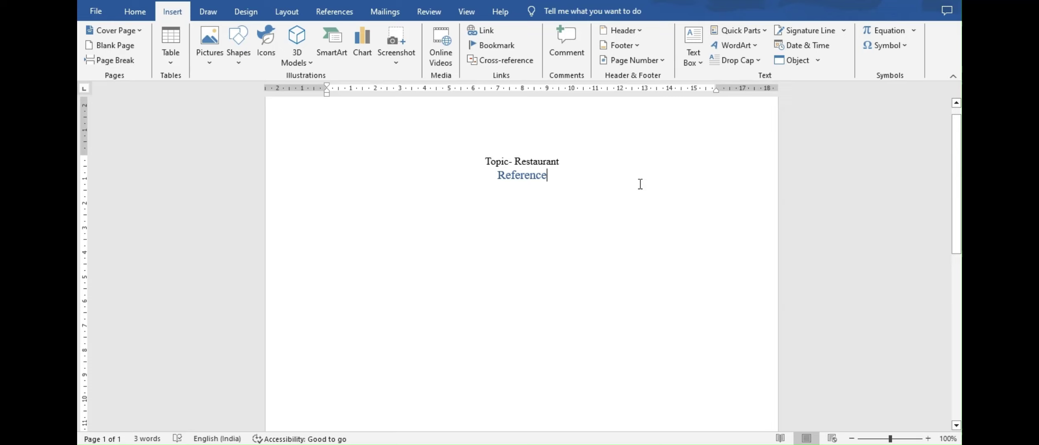
drag(641, 184, 493, 174)
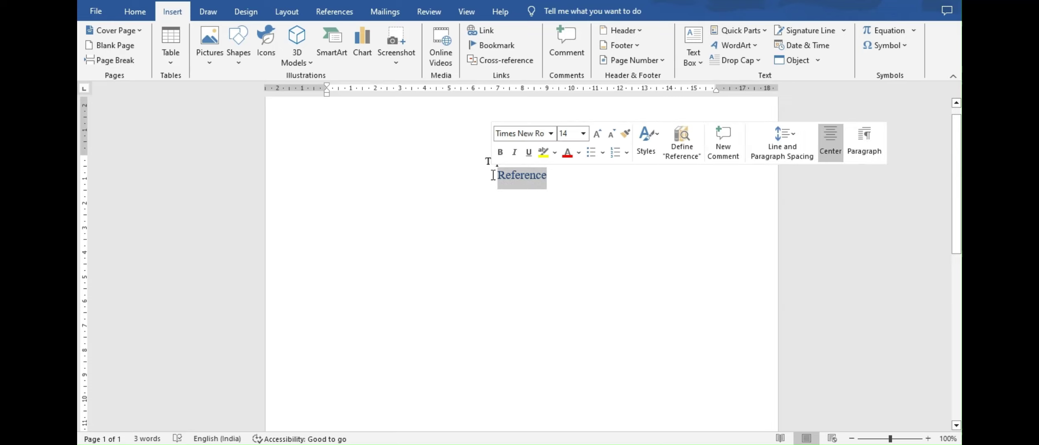
click(364, 232)
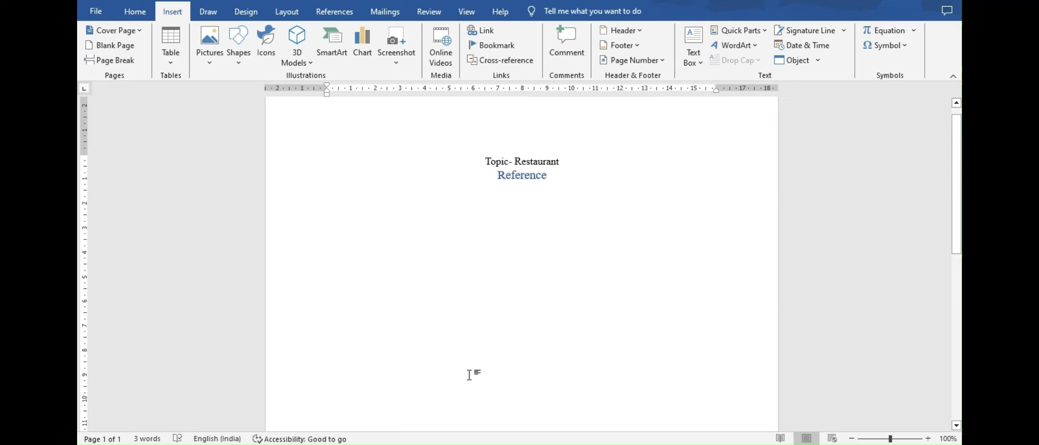
Step: Search Google Scholar for 'restaurant' with a custom range starting 2019
key(alt+Tab)
click(346, 174)
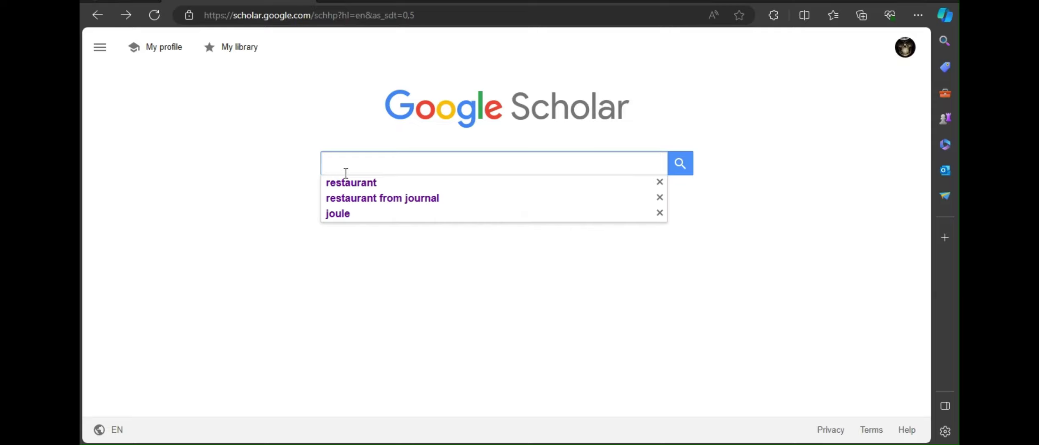
click(346, 184)
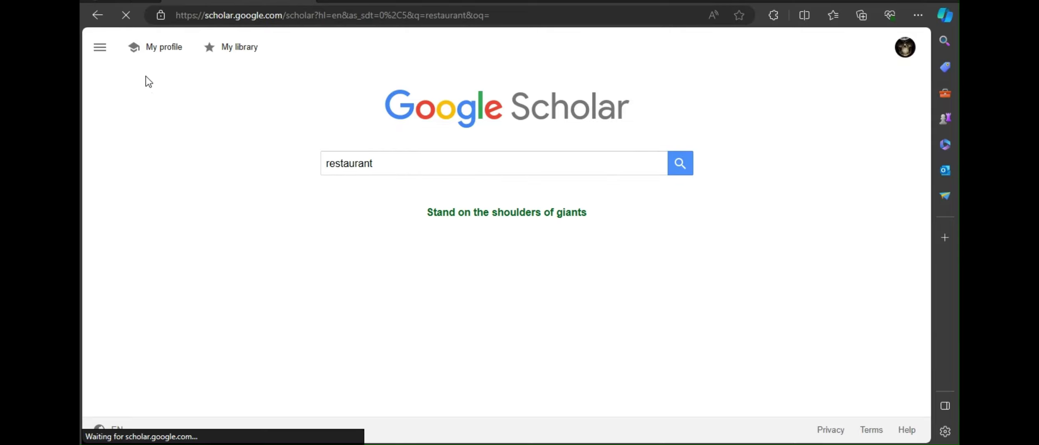
click(138, 170)
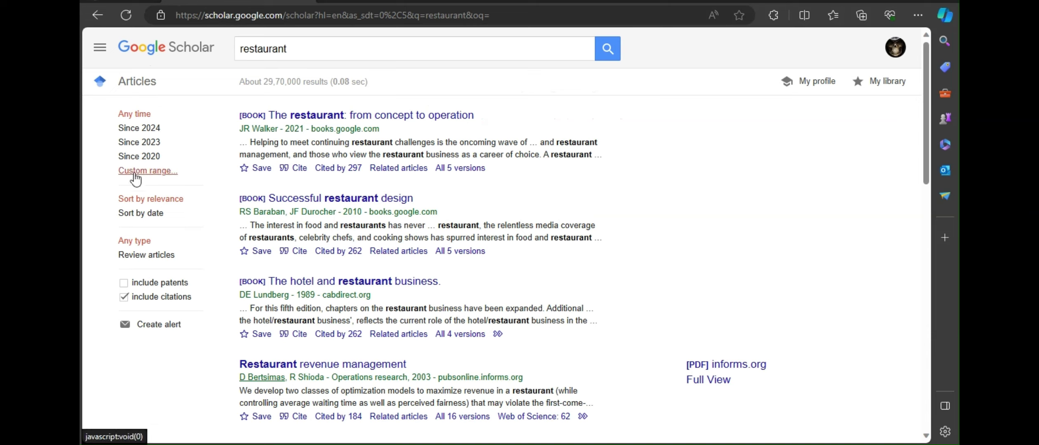
click(149, 192)
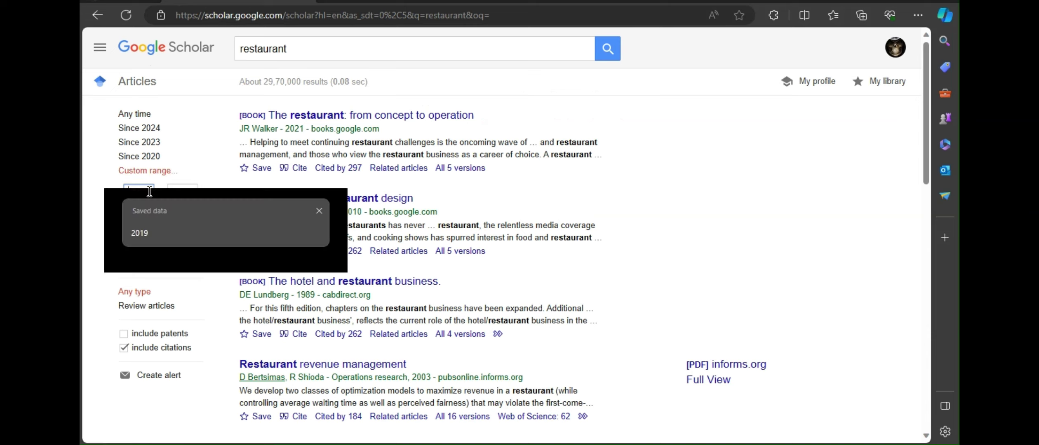
click(141, 231)
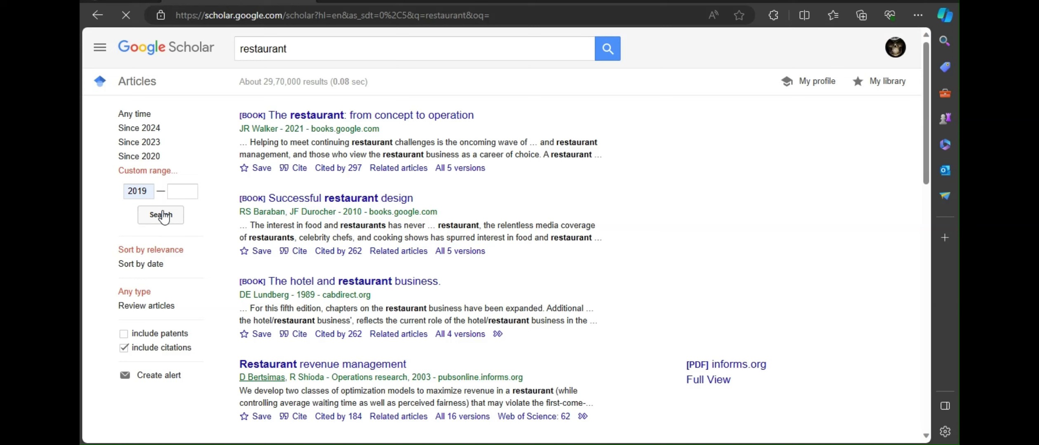
click(162, 215)
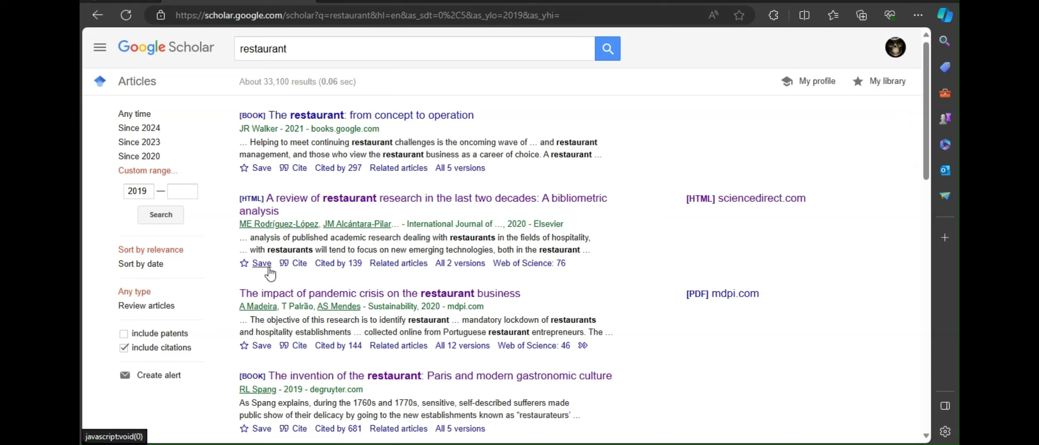
Step: Copy the Harvard citation of the second result, the restaurant research bibliometric review
right_click(300, 264)
key(Escape)
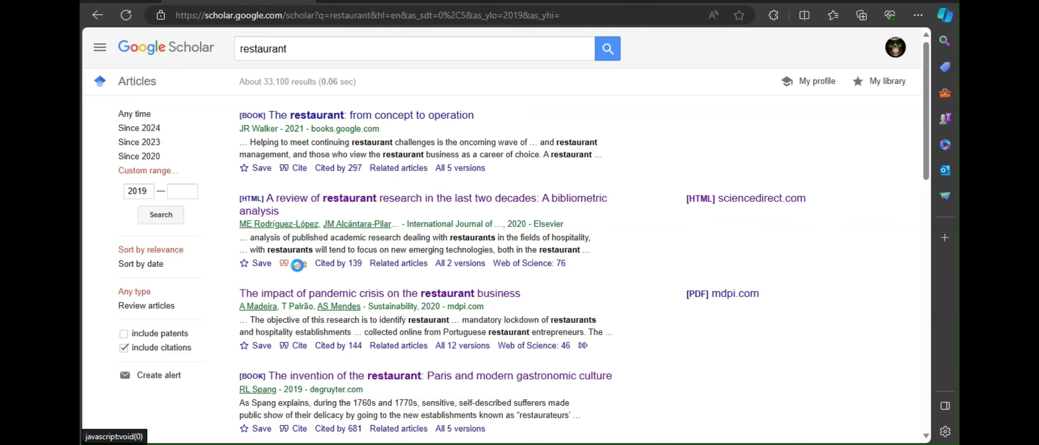
click(300, 264)
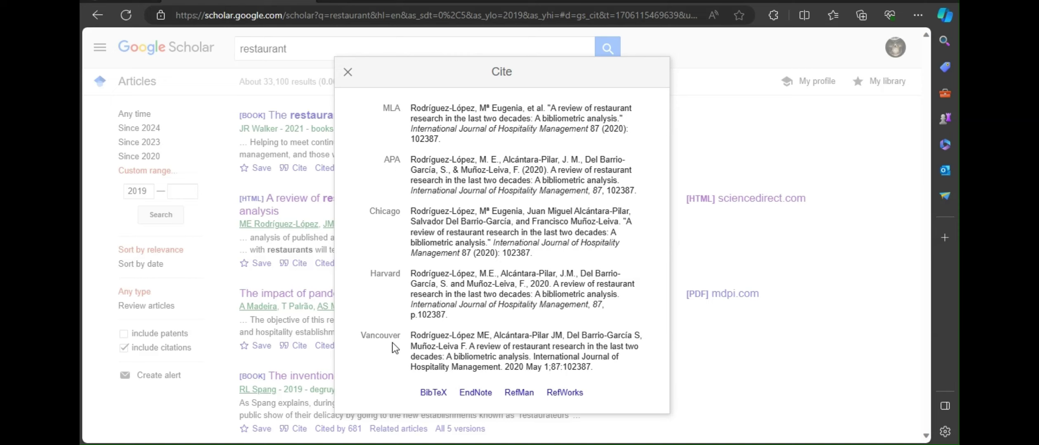
click(389, 275)
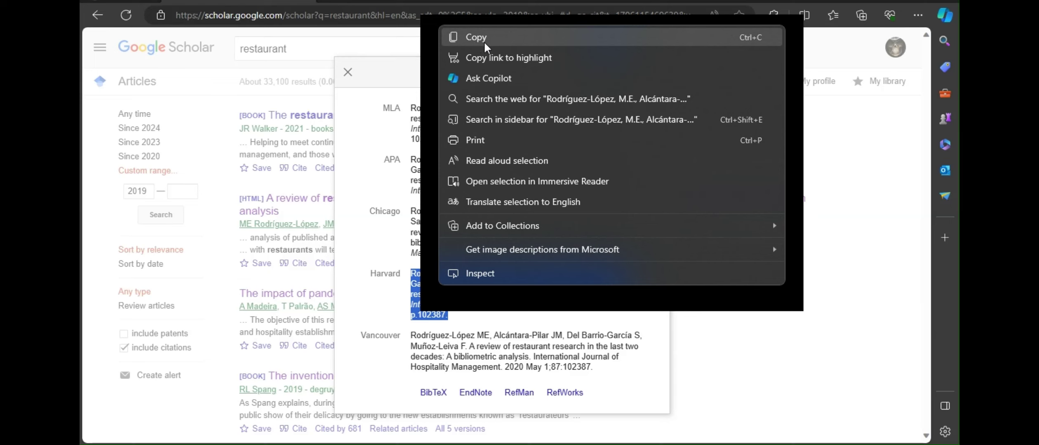
click(485, 41)
key(alt+Tab)
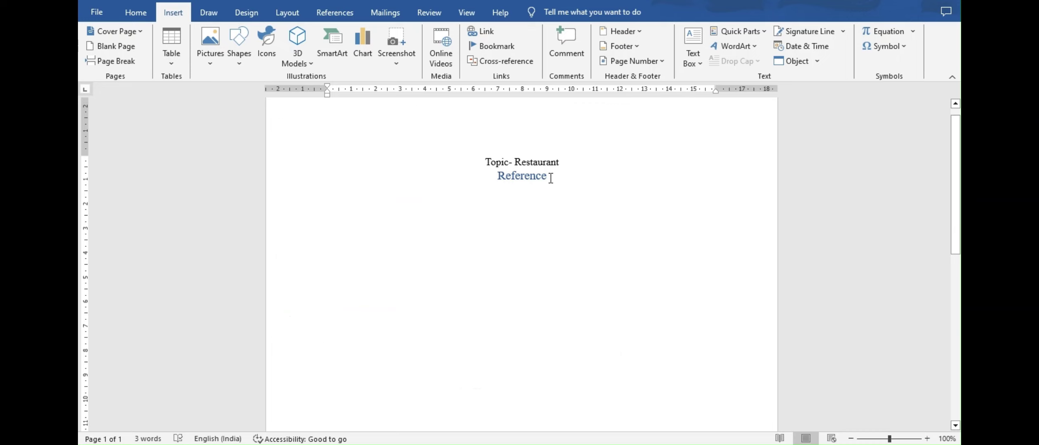
Step: Paste the copied Harvard citation under Reference using Keep Text Only
drag(551, 178, 480, 186)
click(332, 202)
right_click(329, 200)
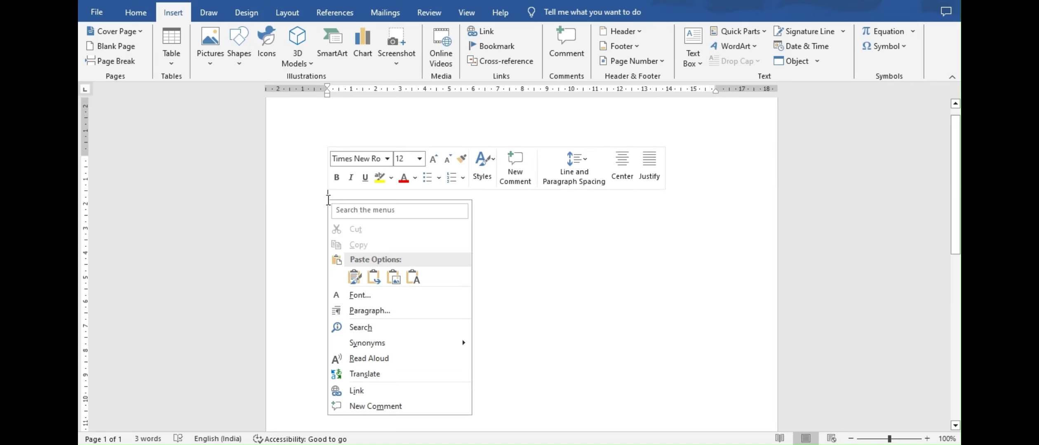
click(412, 277)
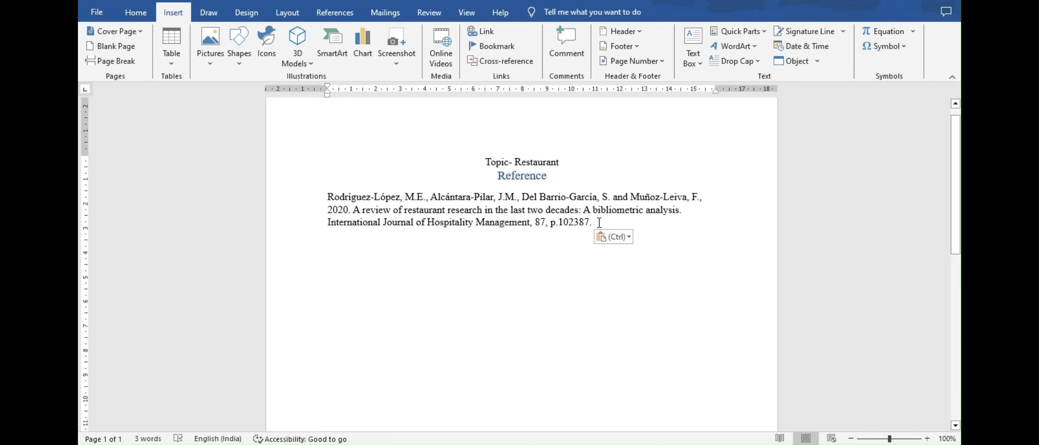
key(alt+Tab)
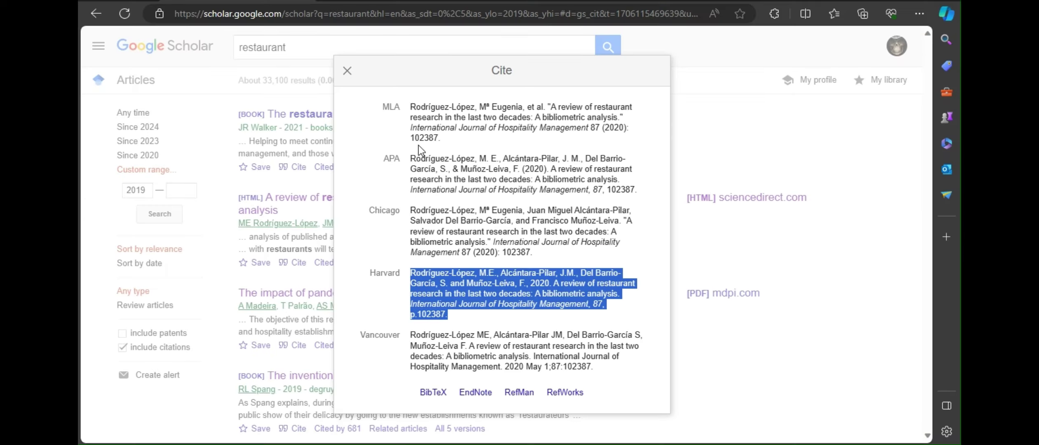
Step: Open the review article on ScienceDirect and copy its DOI link address
click(348, 72)
click(373, 200)
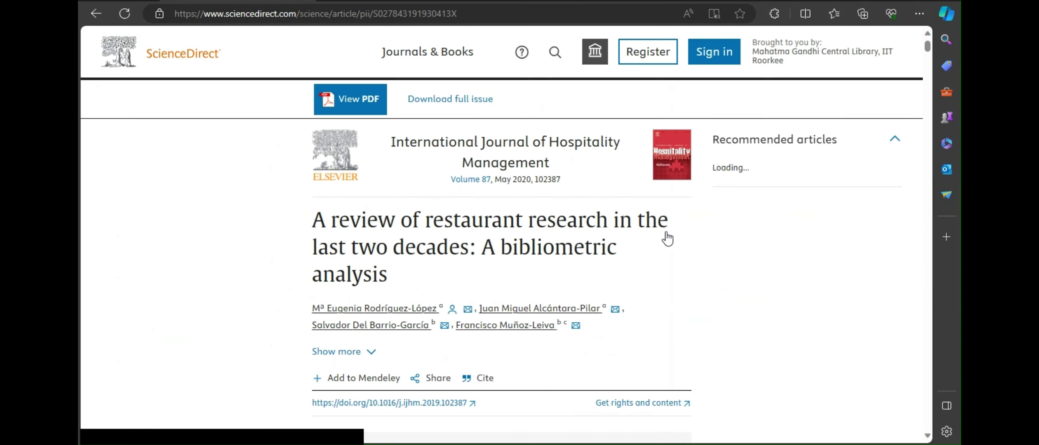
scroll(668, 238, down, 3)
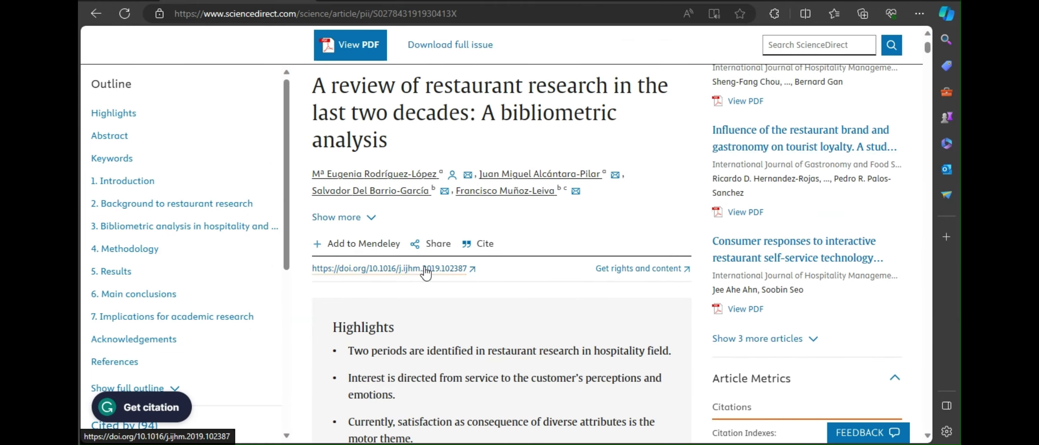
right_click(394, 266)
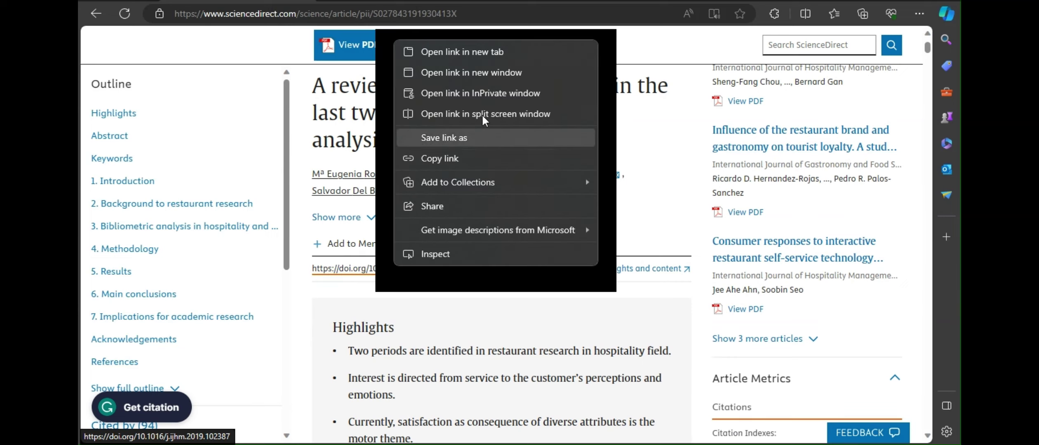
click(450, 157)
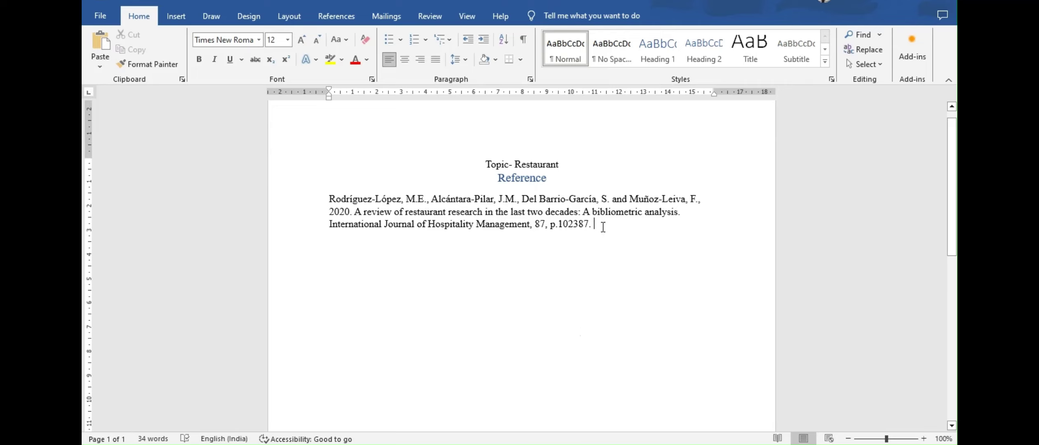
text(A)
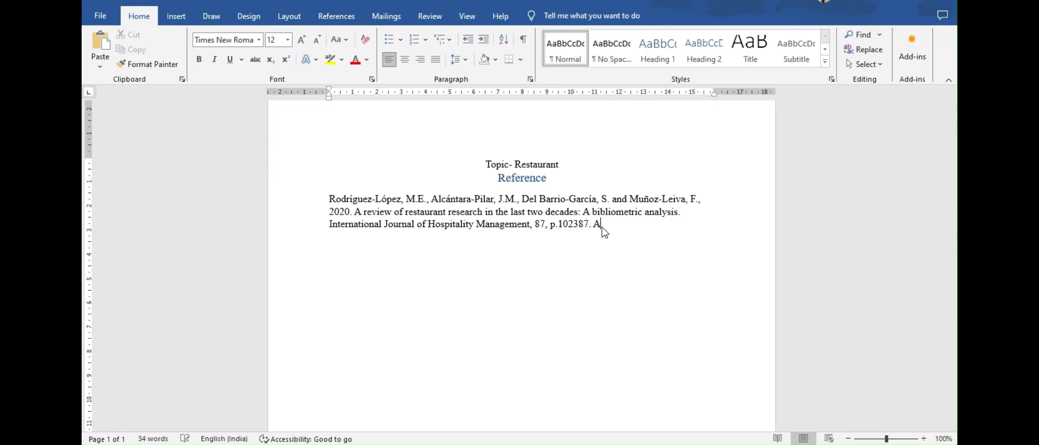
text(BAILABLE AT:)
click(161, 19)
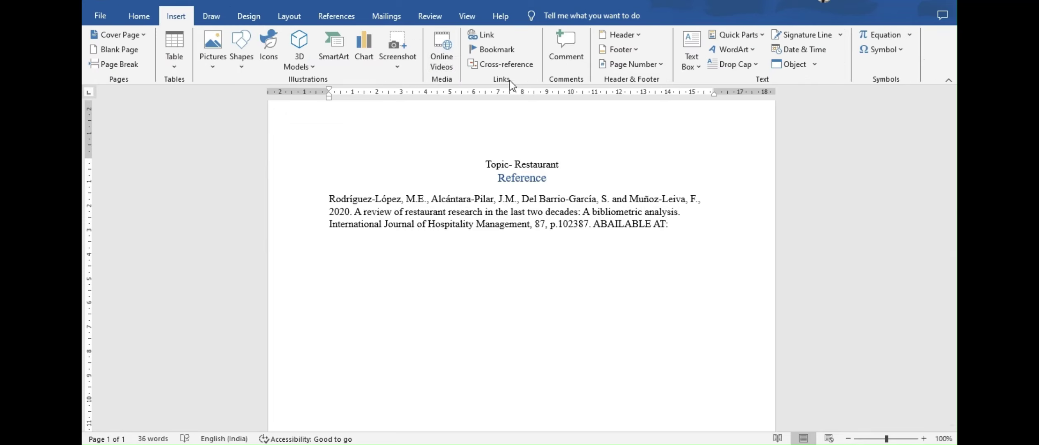
click(471, 35)
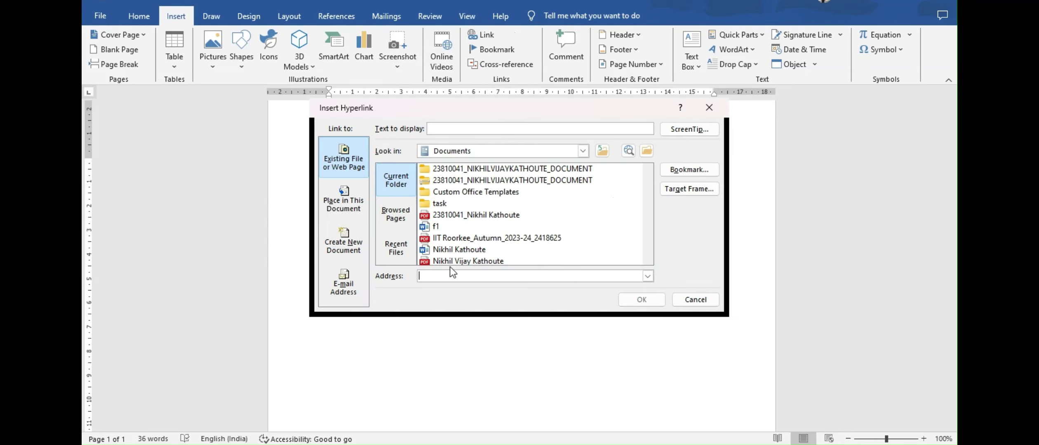
right_click(426, 279)
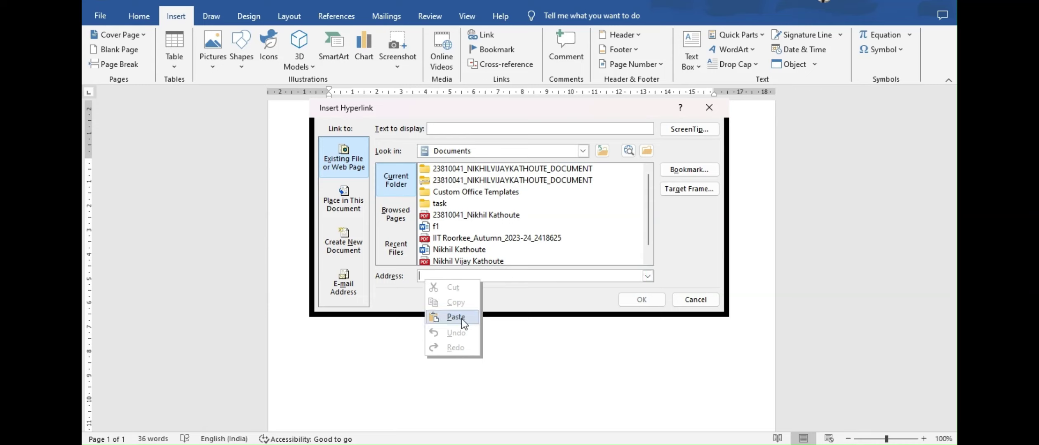
click(456, 317)
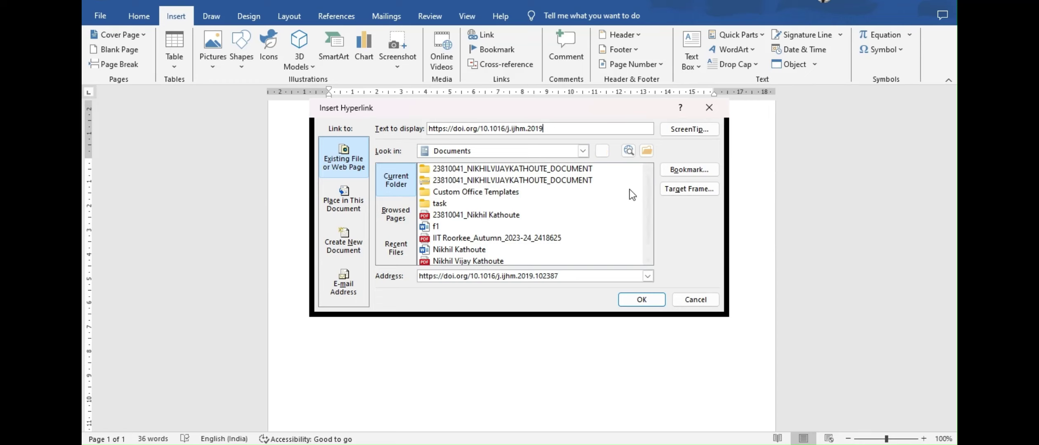
click(652, 301)
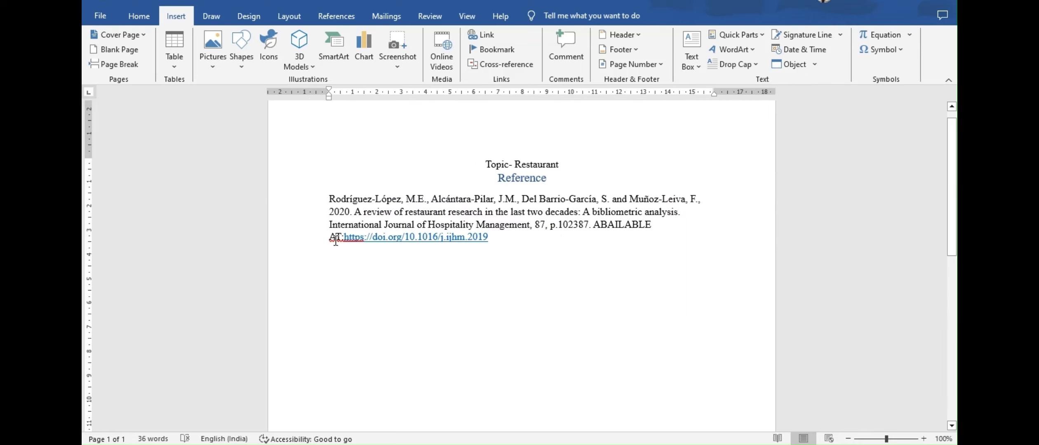
Step: Open the sustainable restaurant literature review from the Scholar results and browse its page
key(alt+Tab)
scroll(522, 270, down, 1)
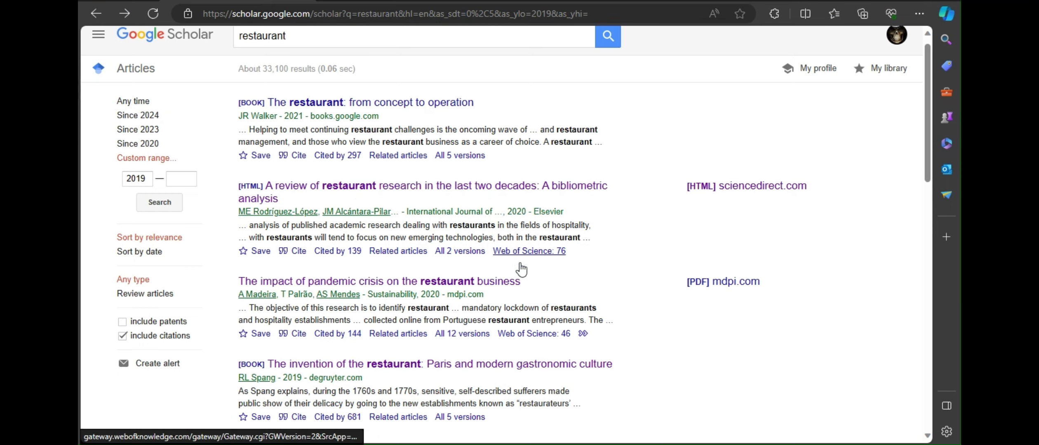
scroll(522, 270, down, 10)
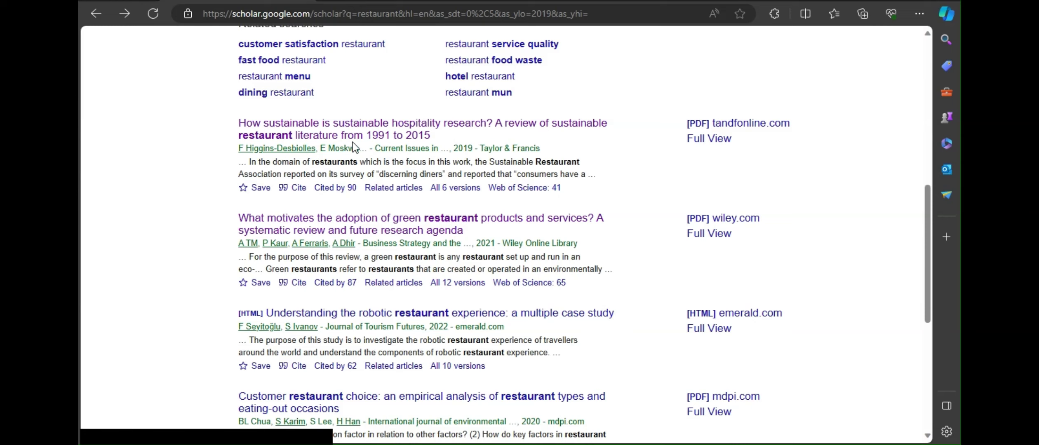
click(349, 131)
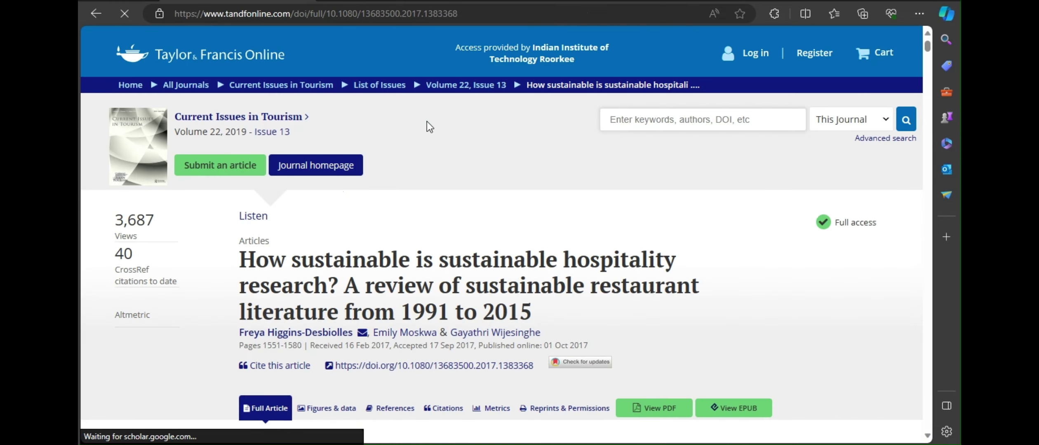
scroll(481, 274, down, 2)
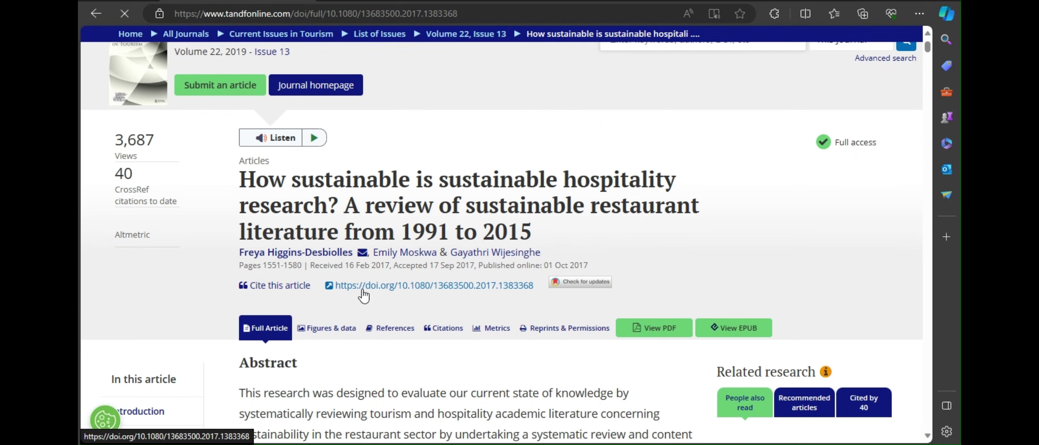
Step: Return to the results and open the 'Customer Restaurant Choice' article on MDPI
key(alt+Left)
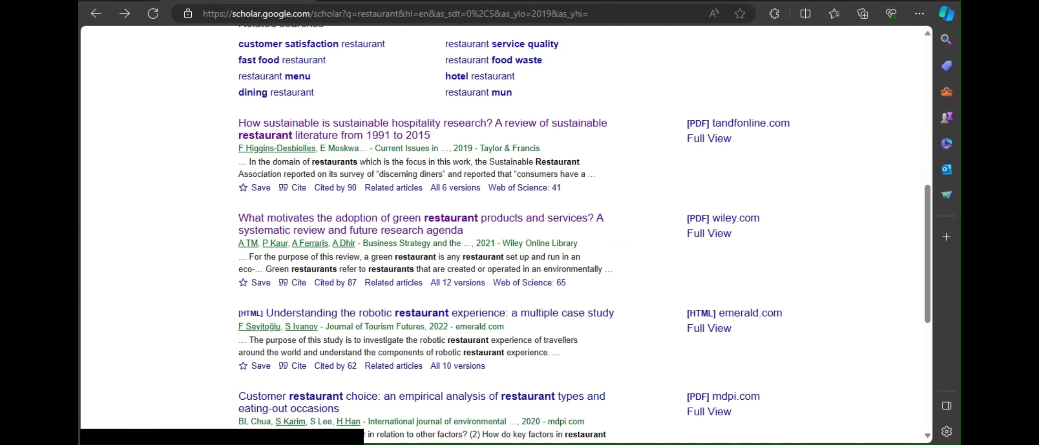
scroll(477, 353, down, 1)
scroll(478, 353, down, 2)
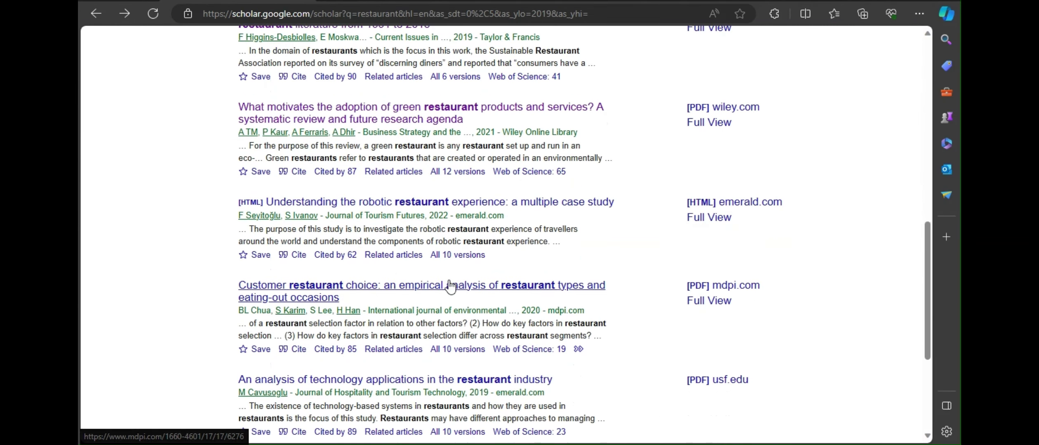
click(450, 285)
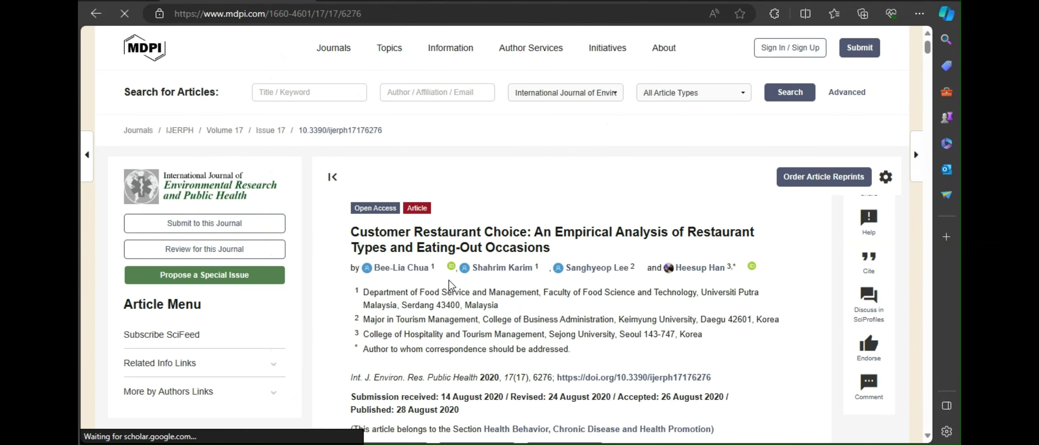
scroll(449, 281, down, 1)
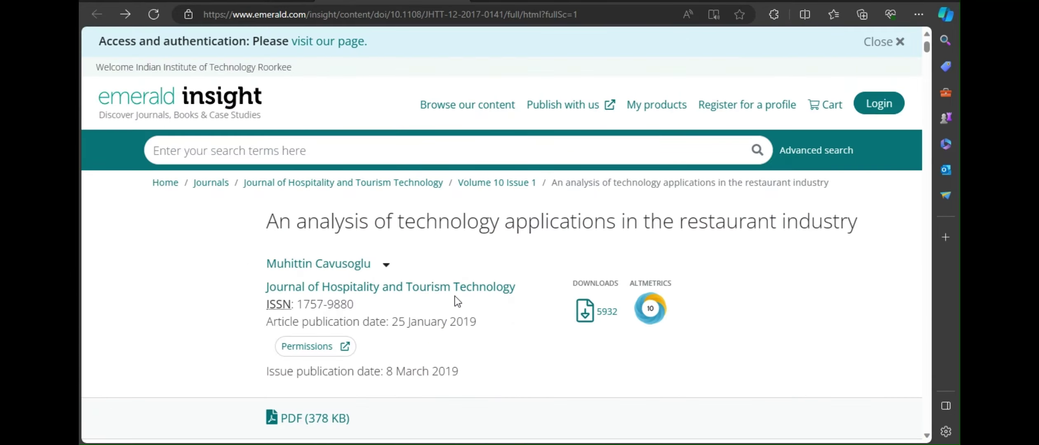
Step: Find 'DOI' on the Emerald Insight article page and bring up its link's options
scroll(454, 296, down, 2)
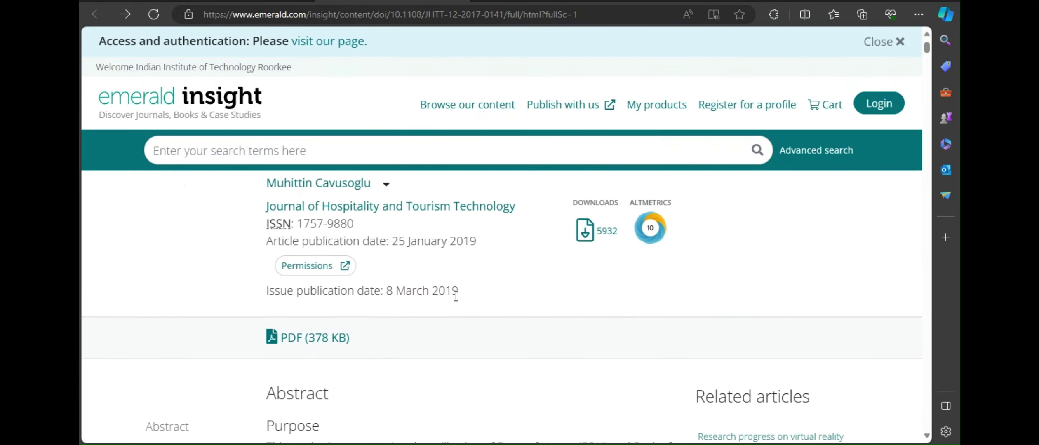
scroll(465, 286, down, 5)
scroll(464, 286, up, 8)
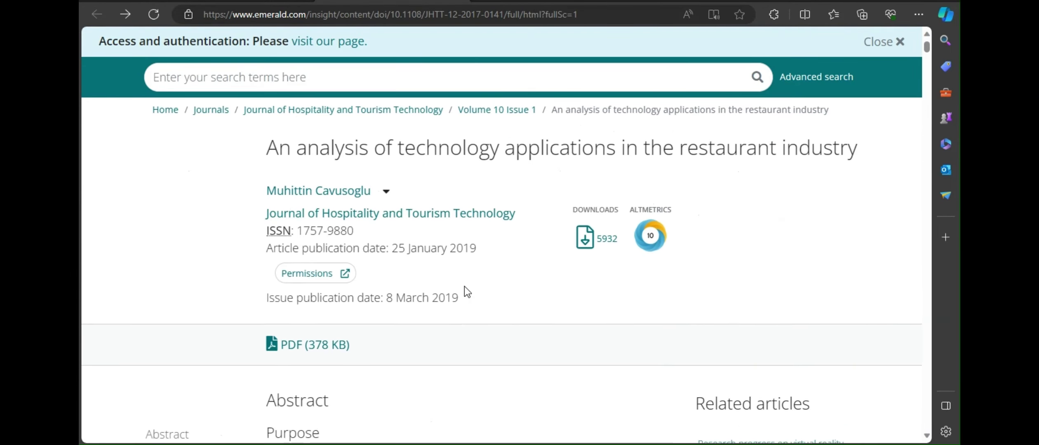
key(ctrl+f)
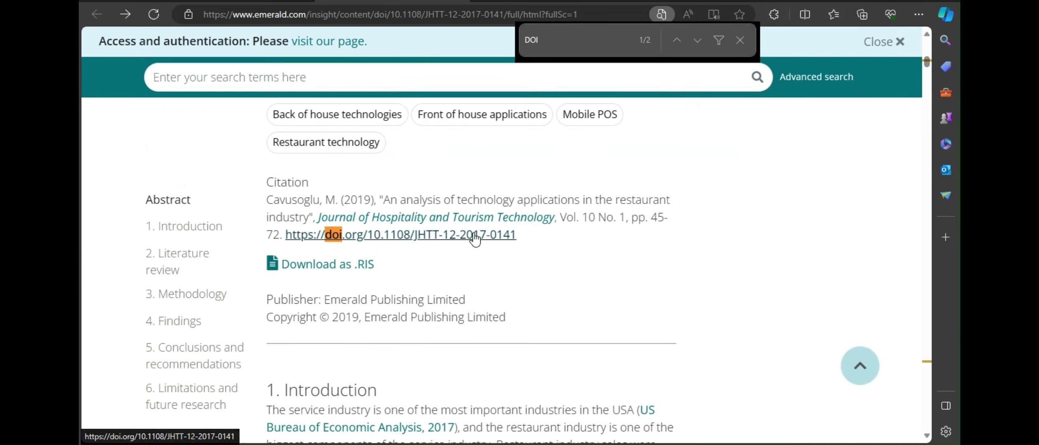
right_click(373, 236)
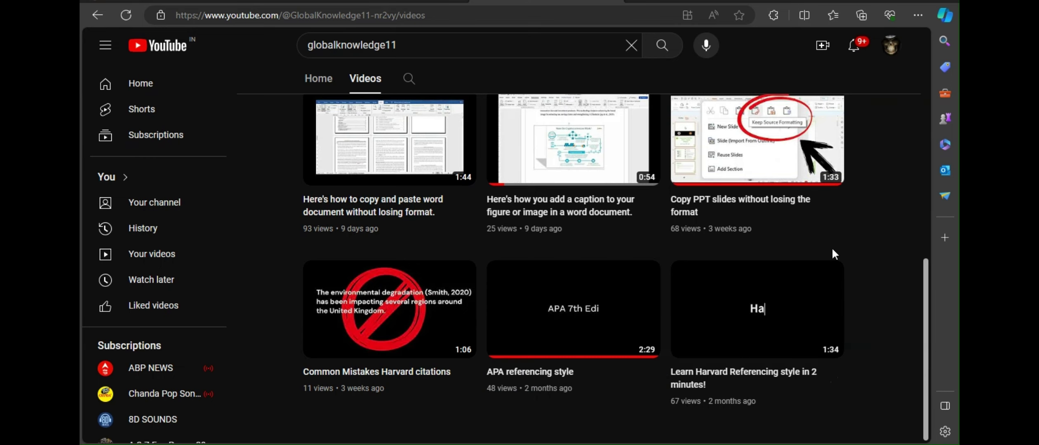
Step: Scroll up to the latest uploads, including 'PESTLE Analysis' and 'SWOT ANALYSIS'
scroll(714, 270, up, 8)
scroll(714, 271, up, 3)
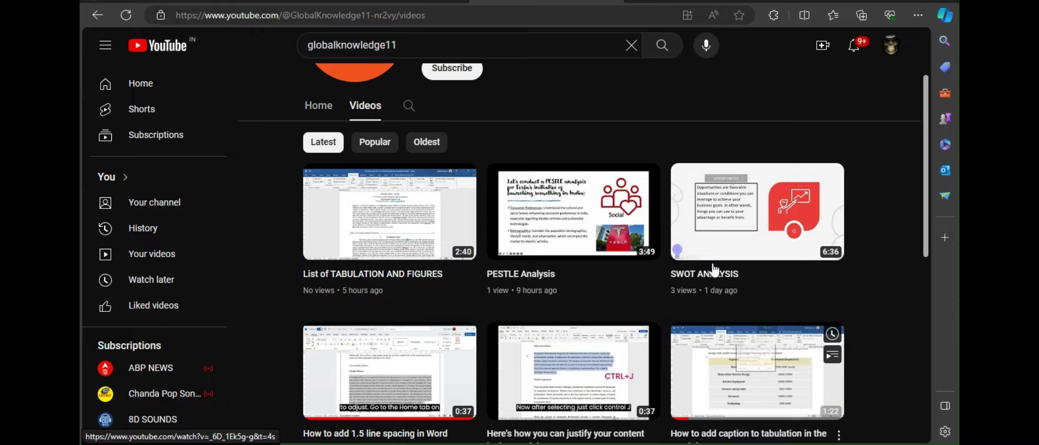